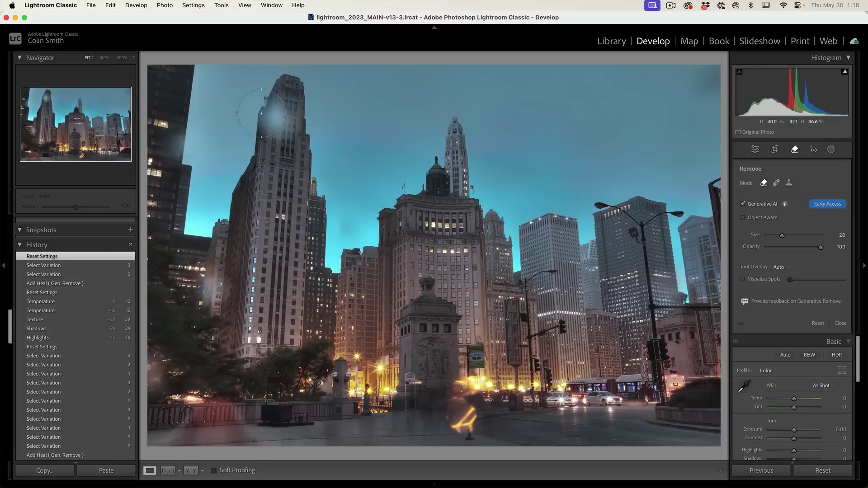
Paint Generative Remove over the tower's water spot and the ghost figure in the skyline
{"action": "left_click", "coordinate": [280, 116]}
{"action": "left_click_drag", "start_coordinate": [473, 384], "coordinate": [461, 430]}
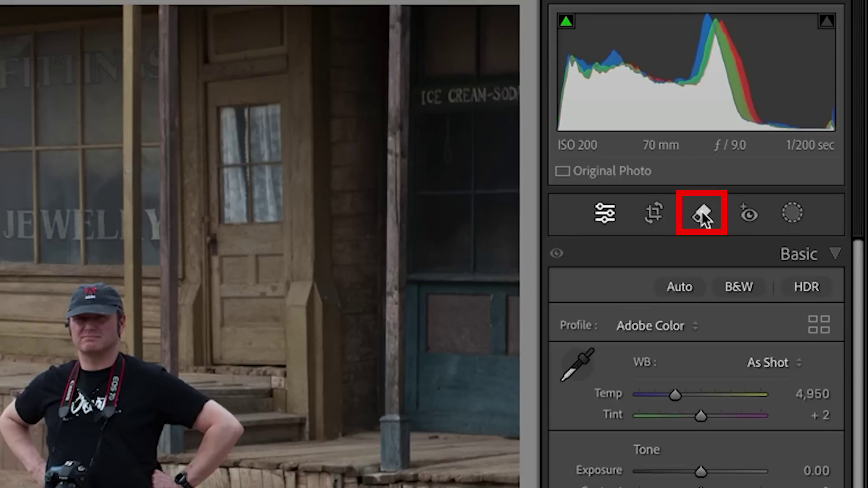
Generatively remove the man cut off at the western photo's bottom-right corner
{"action": "left_click", "coordinate": [795, 150]}
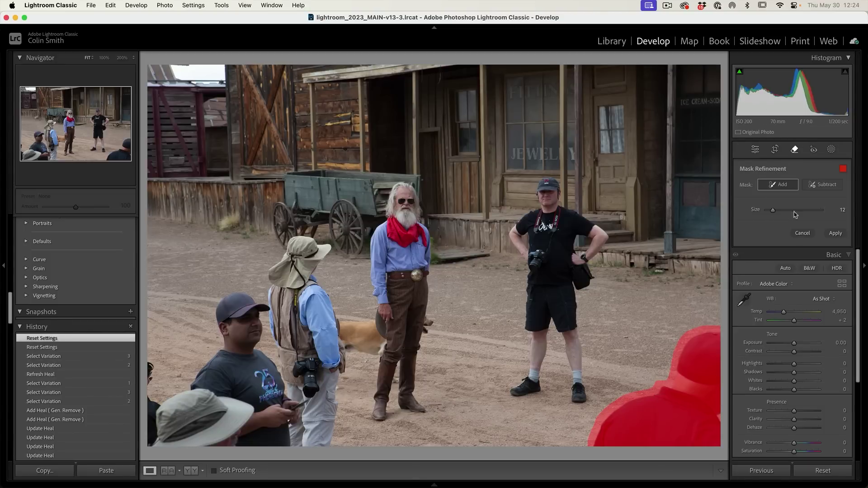
{"action": "left_click", "coordinate": [836, 234]}
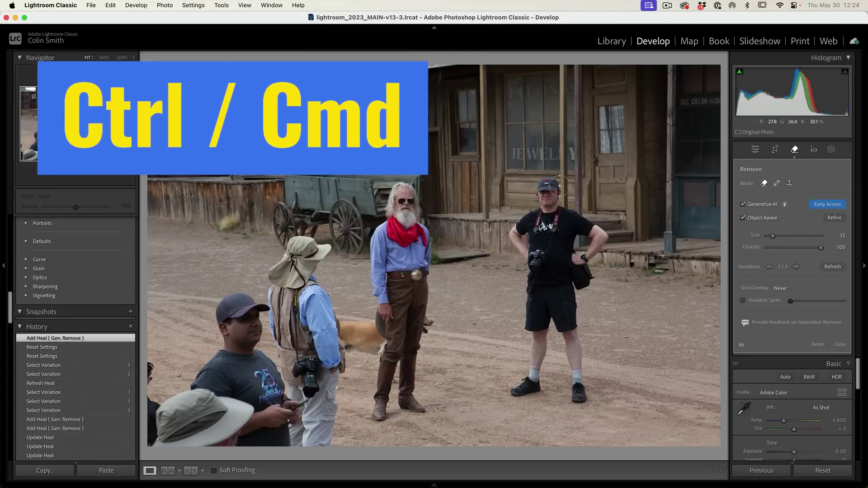
Paint out the man in the black T-shirt standing mid-street with Generative Remove
{"action": "mouse_move", "coordinate": [532, 191]}
{"action": "left_mouse_down"}
{"action": "mouse_move", "coordinate": [548, 207]}
{"action": "mouse_move", "coordinate": [595, 225]}
{"action": "mouse_move", "coordinate": [542, 241]}
{"action": "mouse_move", "coordinate": [522, 260]}
{"action": "mouse_move", "coordinate": [578, 267]}
{"action": "mouse_move", "coordinate": [525, 297]}
{"action": "mouse_move", "coordinate": [552, 315]}
{"action": "mouse_move", "coordinate": [536, 369]}
{"action": "mouse_move", "coordinate": [524, 373]}
{"action": "mouse_move", "coordinate": [575, 390]}
{"action": "left_mouse_up"}
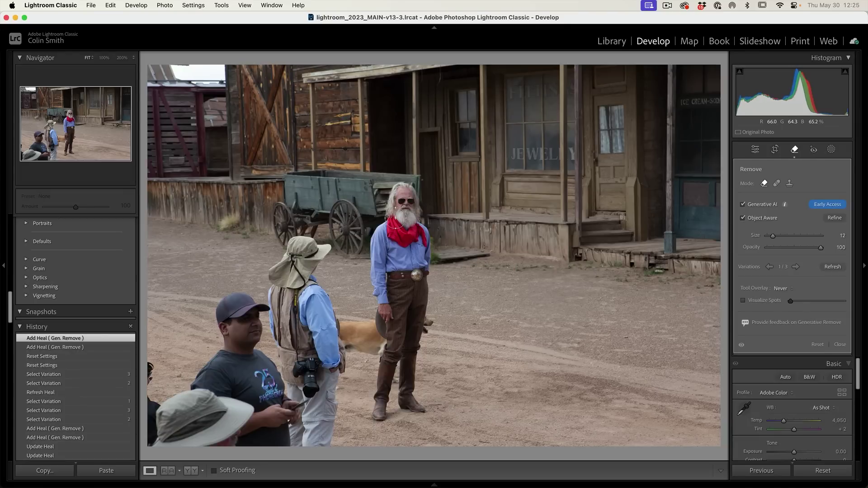
Zoom to 100% and pan over the filled dirt road and jewelry storefront
{"action": "key", "text": "z"}
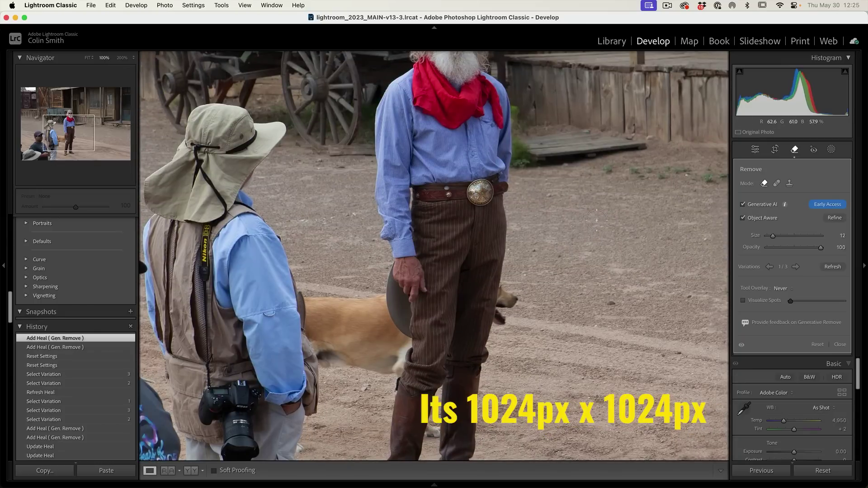
{"action": "left_click_drag", "start_coordinate": [597, 220], "coordinate": [293, 214]}
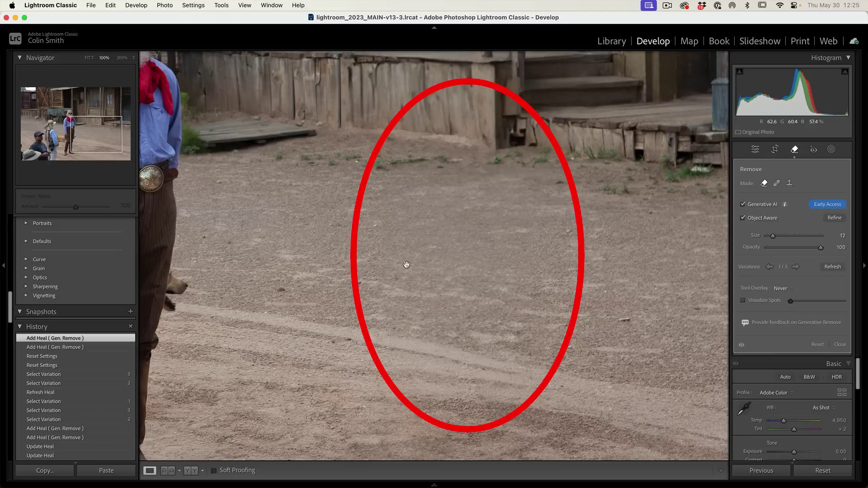
{"action": "left_click_drag", "start_coordinate": [449, 169], "coordinate": [476, 405]}
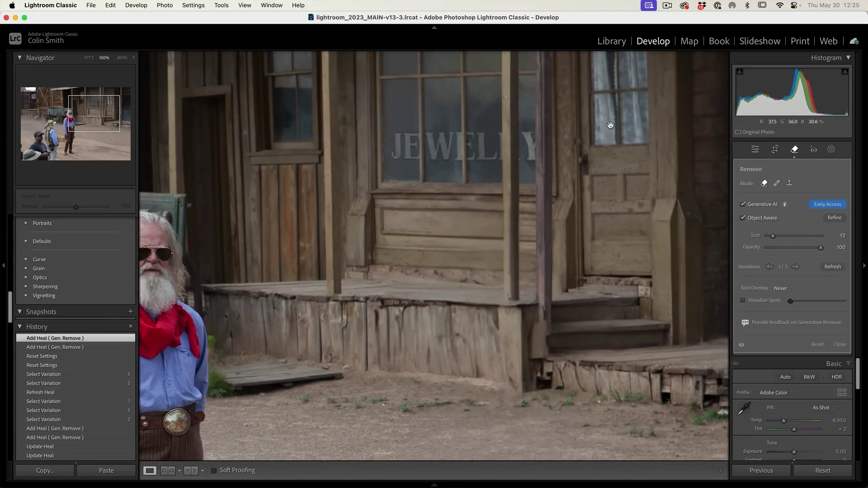
{"action": "left_click_drag", "start_coordinate": [411, 231], "coordinate": [317, 302]}
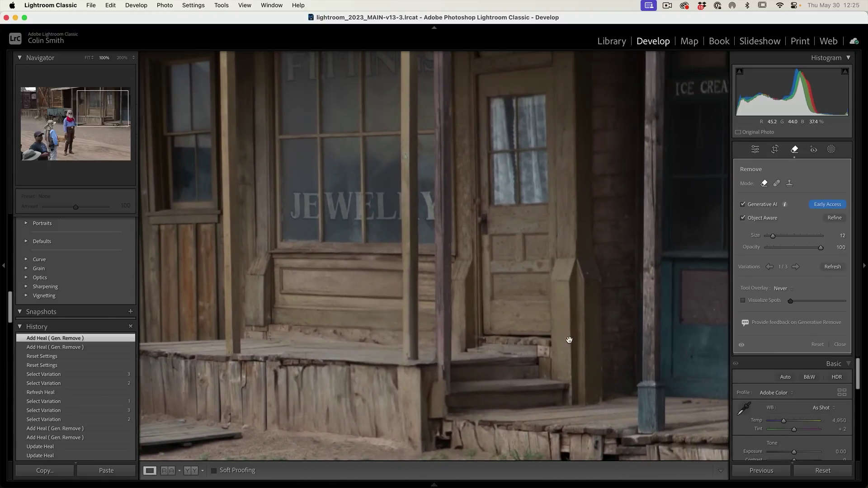
{"action": "left_click_drag", "start_coordinate": [570, 340], "coordinate": [574, 275]}
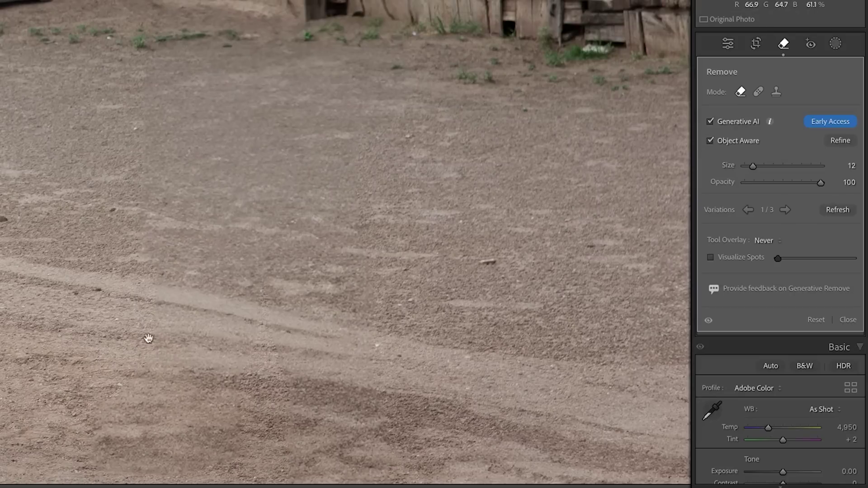
Switch to Clone mode with a larger brush and paint over the blotchy ground
{"action": "left_click", "coordinate": [773, 93]}
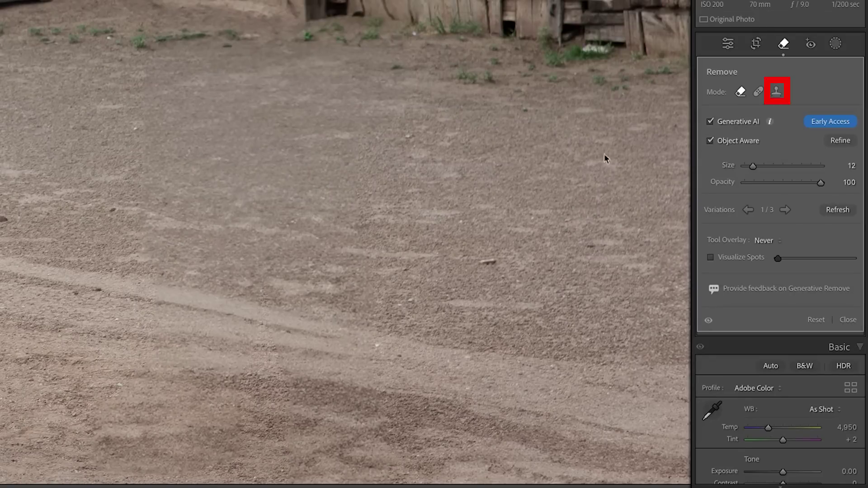
{"action": "left_click", "coordinate": [776, 92]}
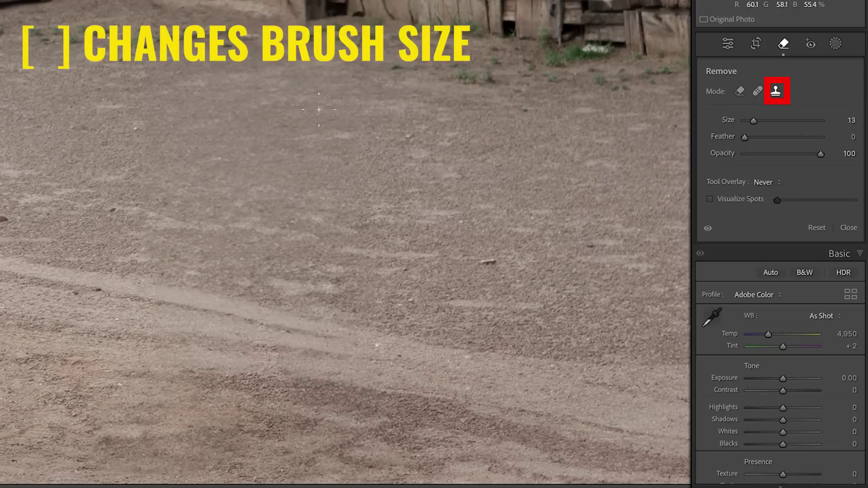
{"action": "key", "text": "bracketright"}
{"action": "key", "text": "bracketright"}
{"action": "key", "text": "bracketright"}
{"action": "key", "text": "bracketright"}
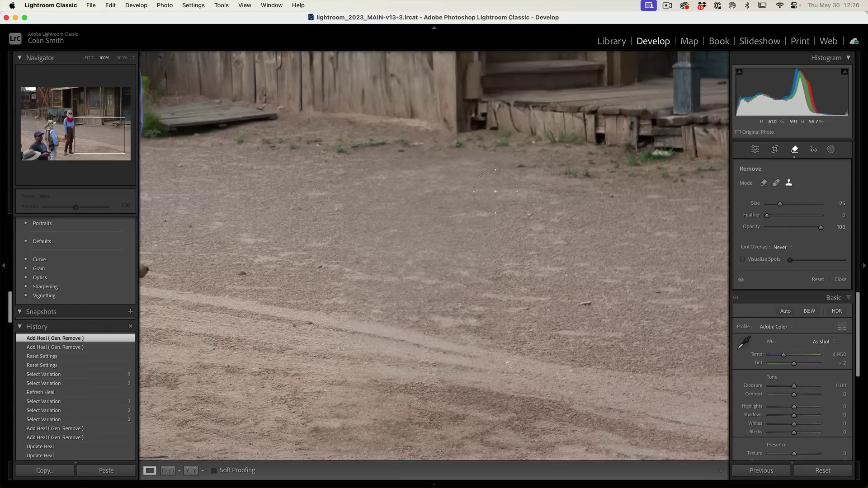
{"action": "mouse_move", "coordinate": [495, 191]}
{"action": "left_mouse_down"}
{"action": "mouse_move", "coordinate": [420, 218]}
{"action": "mouse_move", "coordinate": [483, 220]}
{"action": "mouse_move", "coordinate": [479, 239]}
{"action": "mouse_move", "coordinate": [451, 260]}
{"action": "mouse_move", "coordinate": [358, 213]}
{"action": "mouse_move", "coordinate": [400, 198]}
{"action": "mouse_move", "coordinate": [358, 197]}
{"action": "mouse_move", "coordinate": [411, 202]}
{"action": "mouse_move", "coordinate": [353, 232]}
{"action": "mouse_move", "coordinate": [348, 247]}
{"action": "mouse_move", "coordinate": [434, 256]}
{"action": "left_mouse_up"}
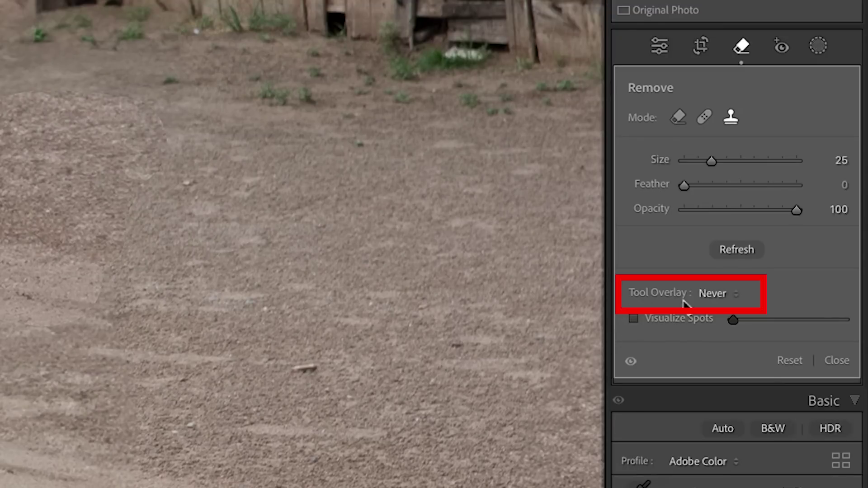
Set Tool Overlay to Auto and move the clone source onto cleaner dirt texture
{"action": "left_click", "coordinate": [709, 292]}
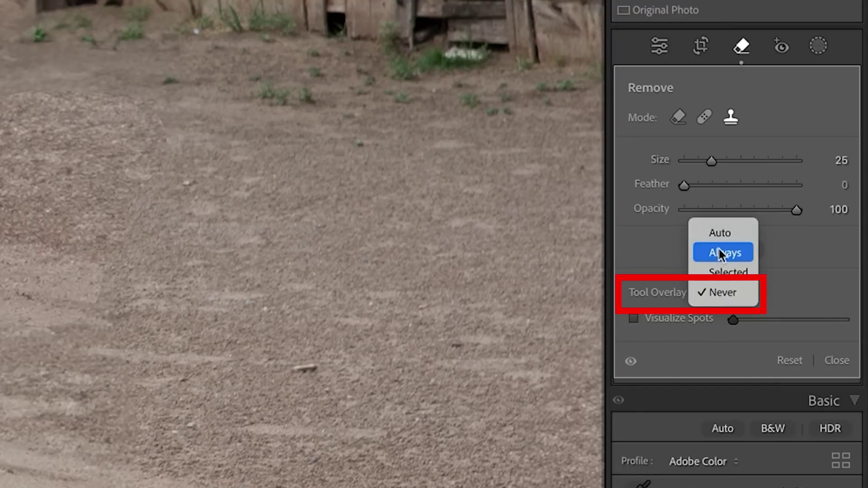
{"action": "left_click", "coordinate": [720, 232]}
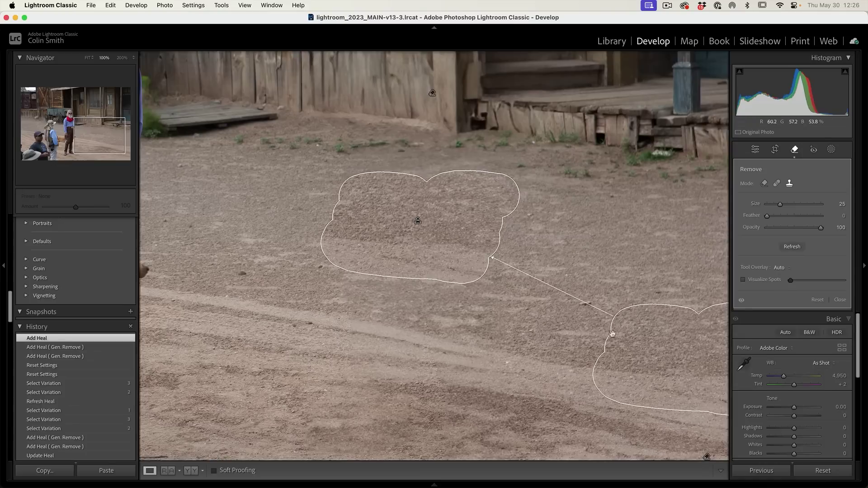
{"action": "mouse_move", "coordinate": [643, 340]}
{"action": "left_mouse_down"}
{"action": "mouse_move", "coordinate": [619, 277]}
{"action": "mouse_move", "coordinate": [574, 228]}
{"action": "left_mouse_up"}
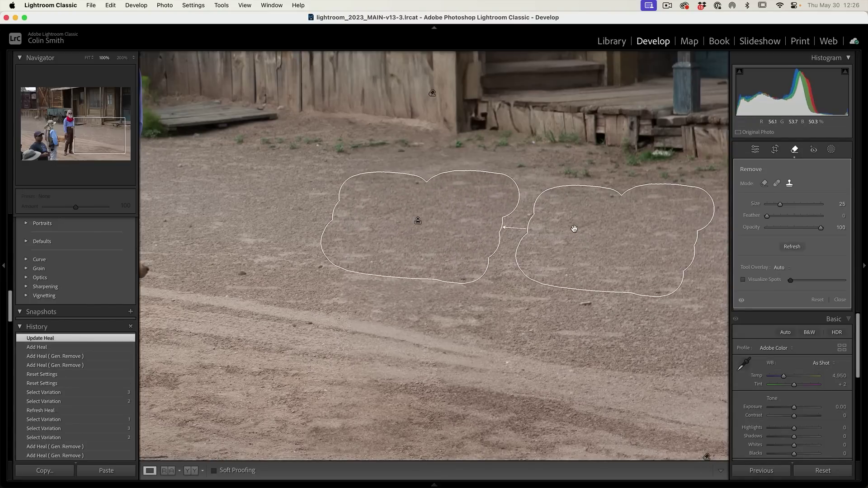
{"action": "left_click", "coordinate": [575, 229]}
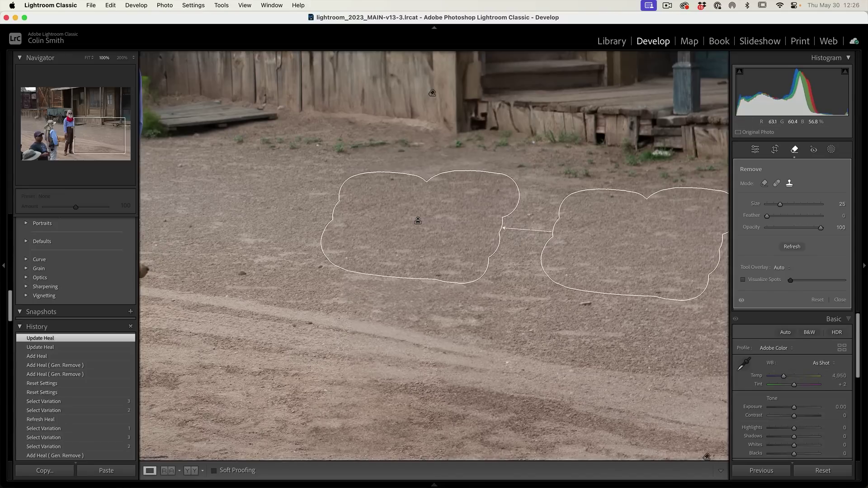
{"action": "left_click", "coordinate": [90, 58]}
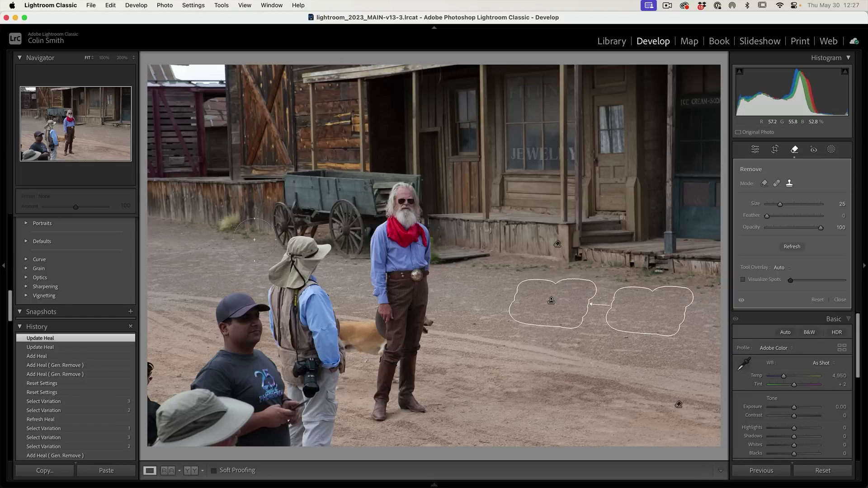
Hide spot outlines and generatively erase the lower-left tourists, keeping the bearded man and dog
{"action": "key", "text": "h"}
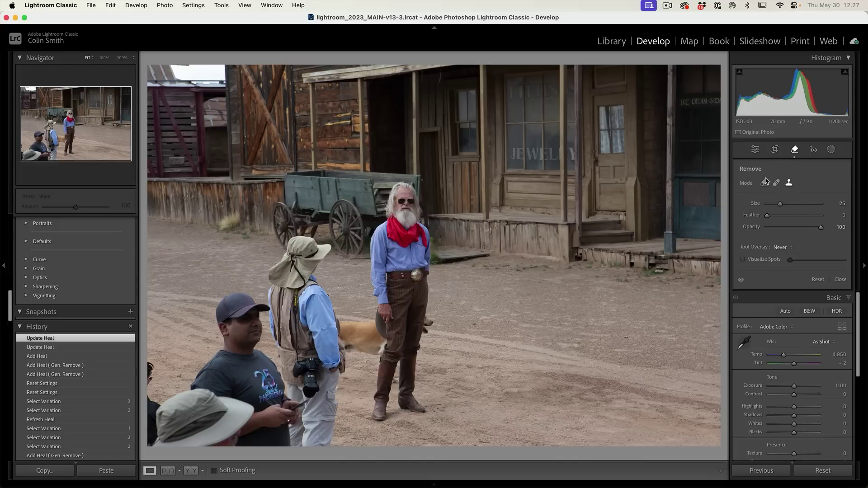
{"action": "left_click", "coordinate": [763, 184]}
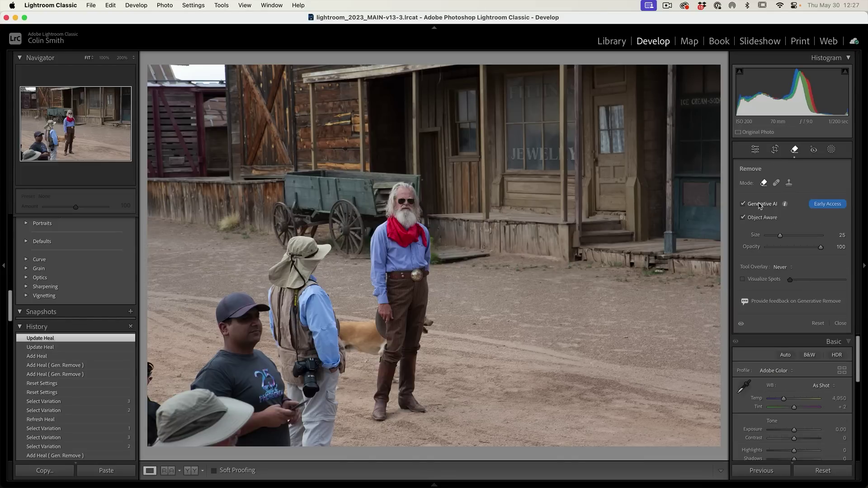
{"action": "mouse_move", "coordinate": [312, 238]}
{"action": "left_mouse_down"}
{"action": "mouse_move", "coordinate": [239, 299]}
{"action": "mouse_move", "coordinate": [293, 345]}
{"action": "mouse_move", "coordinate": [296, 293]}
{"action": "mouse_move", "coordinate": [328, 353]}
{"action": "mouse_move", "coordinate": [313, 423]}
{"action": "mouse_move", "coordinate": [163, 434]}
{"action": "mouse_move", "coordinate": [149, 357]}
{"action": "mouse_move", "coordinate": [254, 380]}
{"action": "mouse_move", "coordinate": [289, 362]}
{"action": "left_mouse_up"}
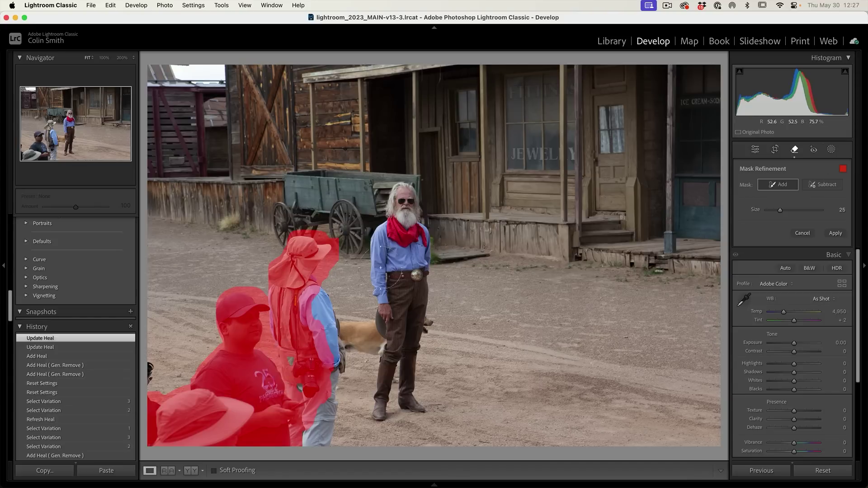
{"action": "mouse_move", "coordinate": [307, 296]}
{"action": "left_mouse_down"}
{"action": "mouse_move", "coordinate": [339, 361]}
{"action": "mouse_move", "coordinate": [323, 432]}
{"action": "mouse_move", "coordinate": [306, 399]}
{"action": "left_mouse_up"}
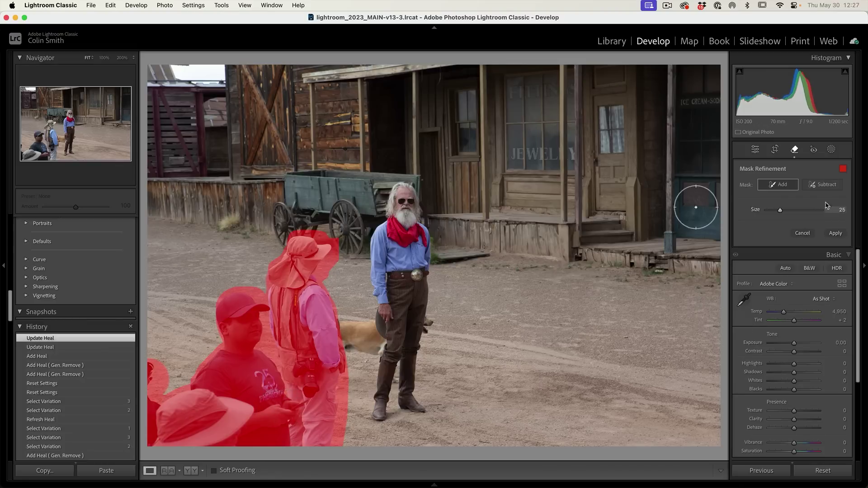
{"action": "left_click", "coordinate": [823, 185]}
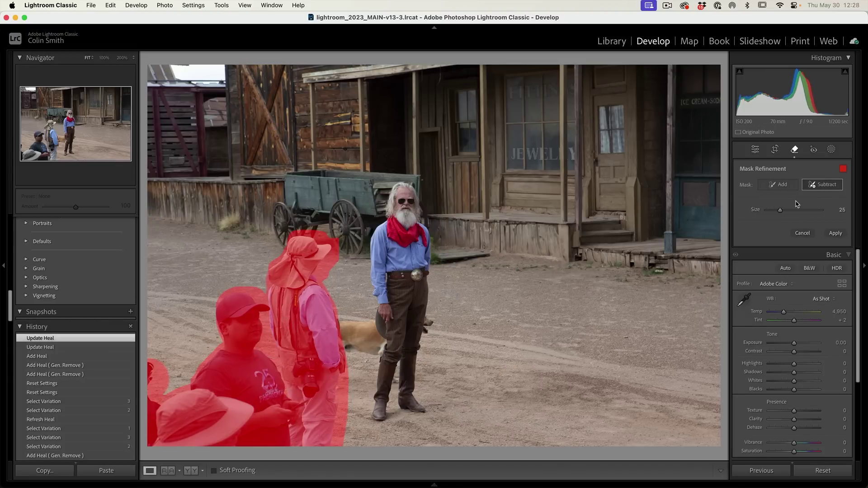
{"action": "left_click", "coordinate": [836, 233]}
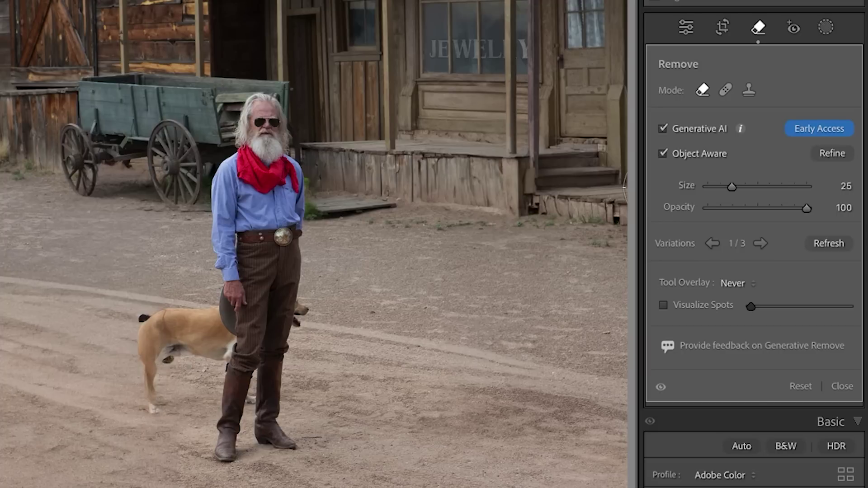
Cycle through fill variations 2 and 3, refresh, then settle on the third new variation
{"action": "left_click", "coordinate": [762, 244]}
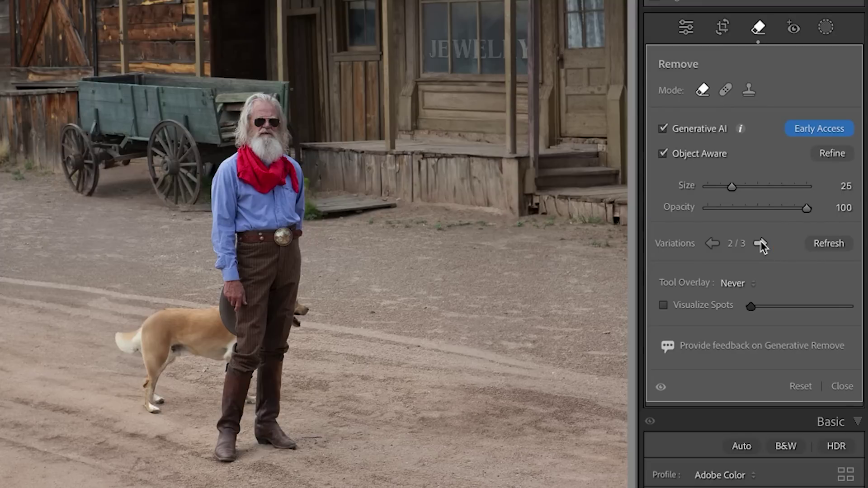
{"action": "left_click", "coordinate": [761, 243]}
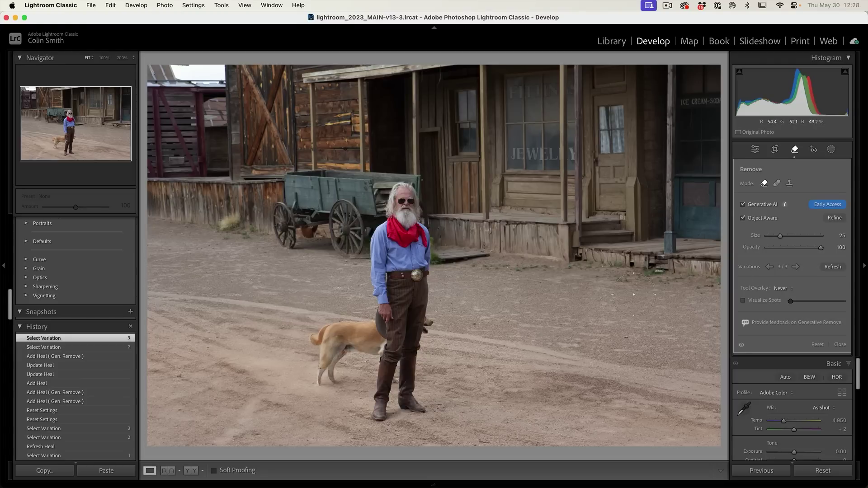
{"action": "left_click", "coordinate": [831, 268]}
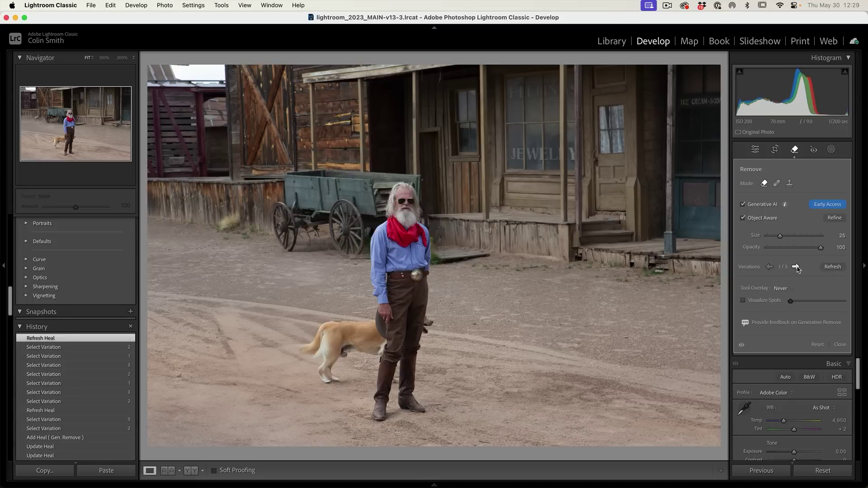
{"action": "left_click", "coordinate": [797, 267]}
{"action": "left_click", "coordinate": [796, 267]}
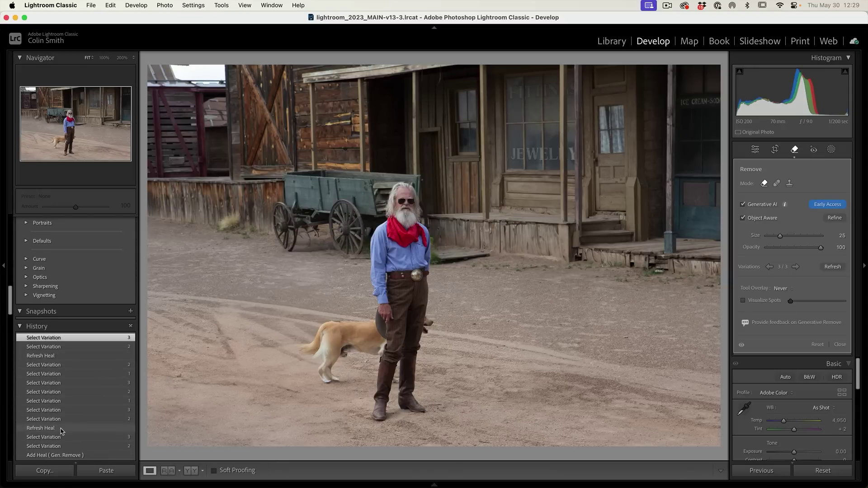
{"action": "scroll", "coordinate": [64, 420], "scroll_direction": "down", "scroll_amount": 4}
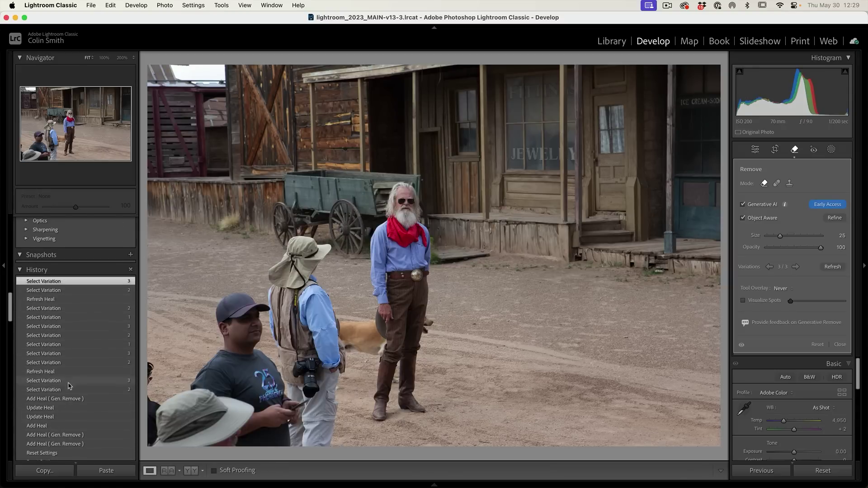
Cycle the fill variations until the dog is gone, leaving the bearded man alone
{"action": "left_click", "coordinate": [69, 383]}
{"action": "left_click", "coordinate": [796, 267]}
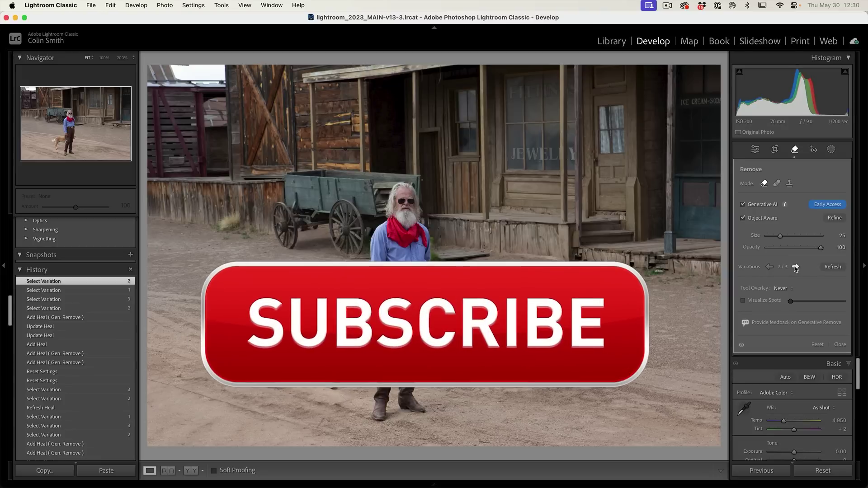
{"action": "left_click", "coordinate": [796, 267]}
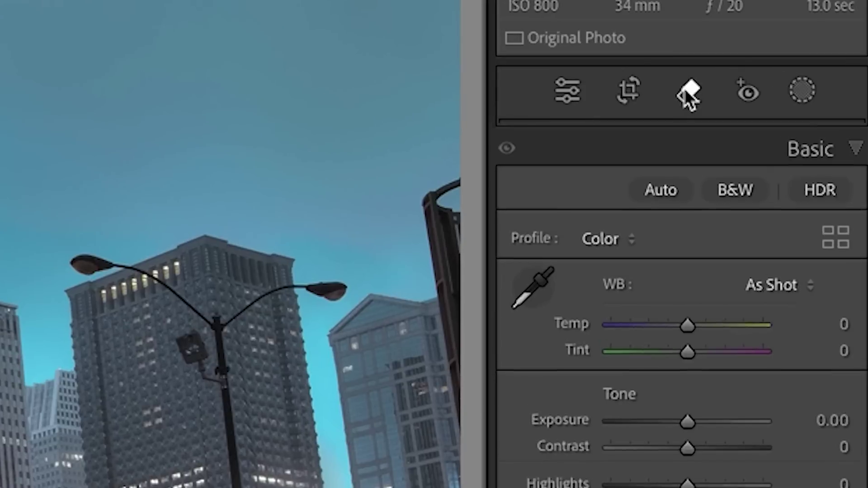
With Object Aware off and brush size 31, generatively erase the tower water spot and plaza streak figure
{"action": "left_click", "coordinate": [794, 149]}
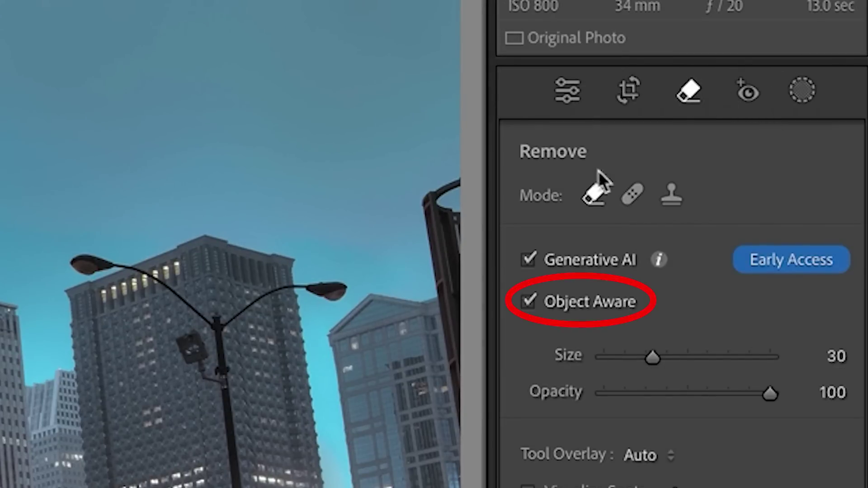
{"action": "left_click", "coordinate": [530, 302]}
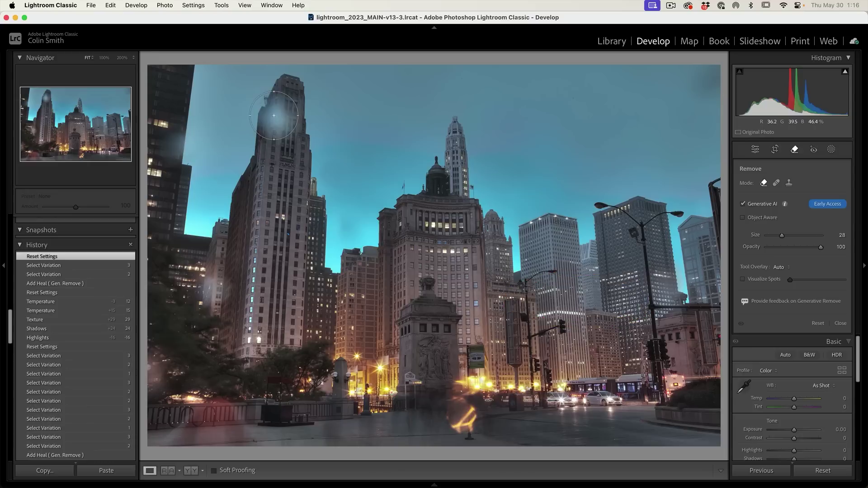
{"action": "key", "text": "bracketleft"}
{"action": "key", "text": "bracketright"}
{"action": "left_click", "coordinate": [278, 118]}
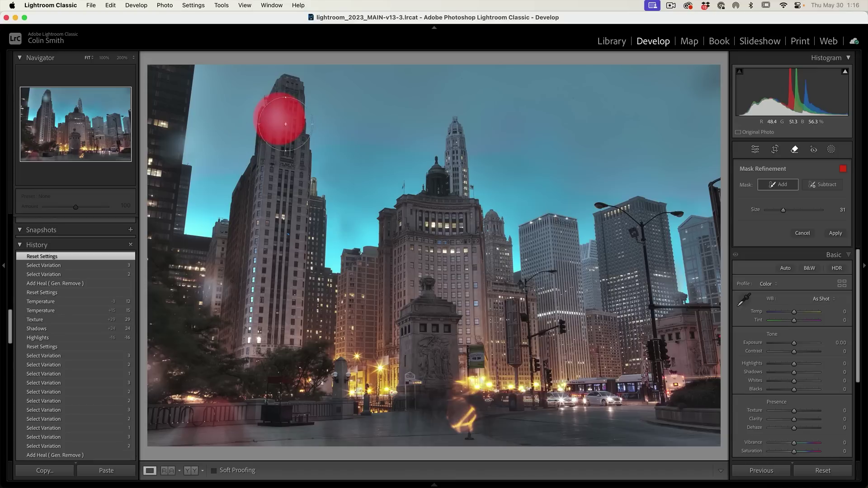
{"action": "mouse_move", "coordinate": [455, 418]}
{"action": "left_mouse_down"}
{"action": "mouse_move", "coordinate": [462, 407]}
{"action": "mouse_move", "coordinate": [470, 414]}
{"action": "mouse_move", "coordinate": [473, 390]}
{"action": "left_mouse_up"}
{"action": "left_click", "coordinate": [843, 235]}
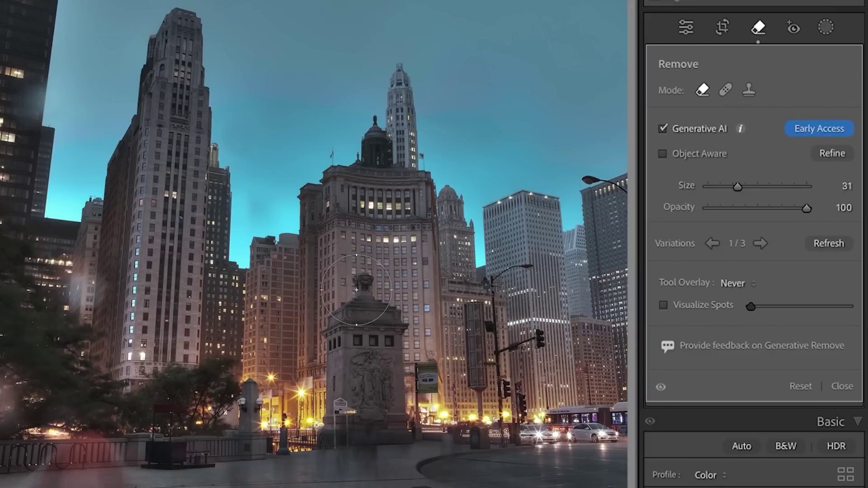
Cycle through the skyline fill variations and stop on variation 2 of 3
{"action": "left_click", "coordinate": [761, 245]}
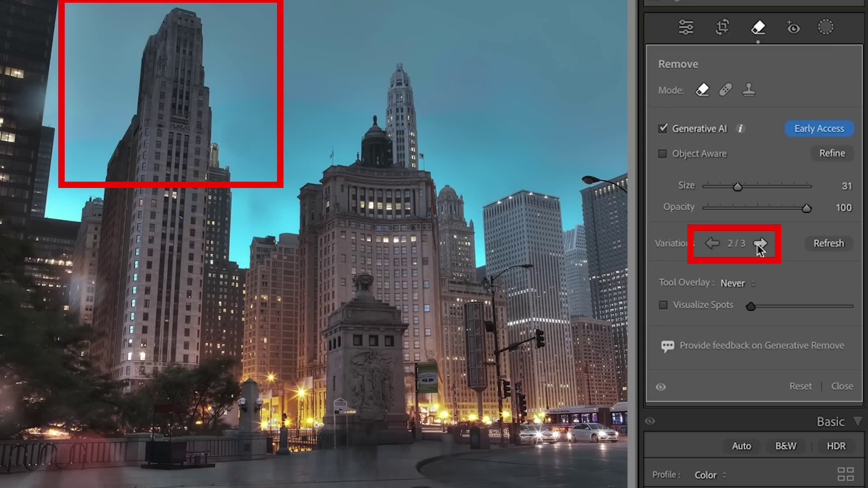
{"action": "left_click", "coordinate": [761, 244]}
{"action": "left_click", "coordinate": [760, 244]}
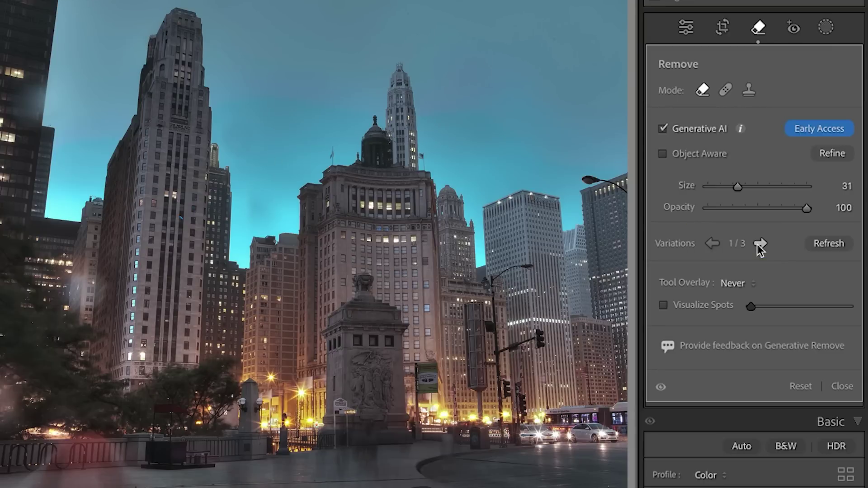
{"action": "left_click", "coordinate": [761, 244]}
{"action": "left_click", "coordinate": [760, 244]}
{"action": "left_click", "coordinate": [760, 245]}
{"action": "left_click", "coordinate": [760, 245]}
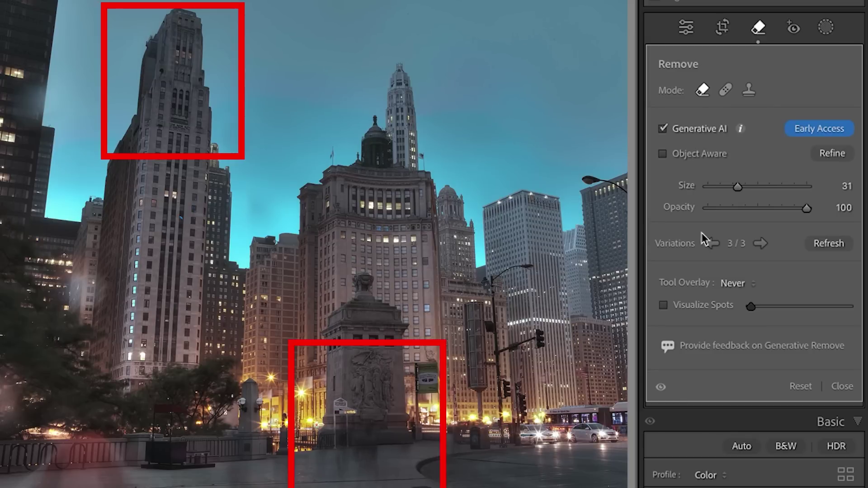
{"action": "left_click", "coordinate": [761, 244]}
{"action": "left_click", "coordinate": [761, 244]}
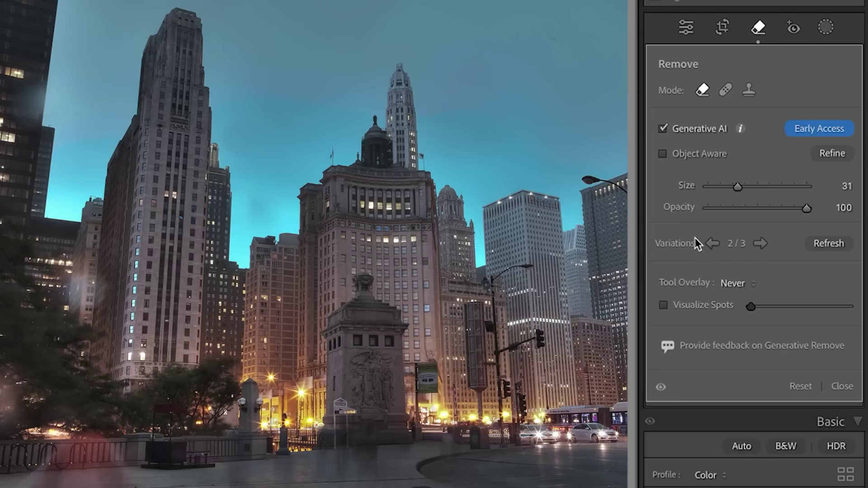
Set Tool Overlay to Auto, then cycle the monument-base removal spot back to variation 1/3
{"action": "left_click", "coordinate": [726, 284]}
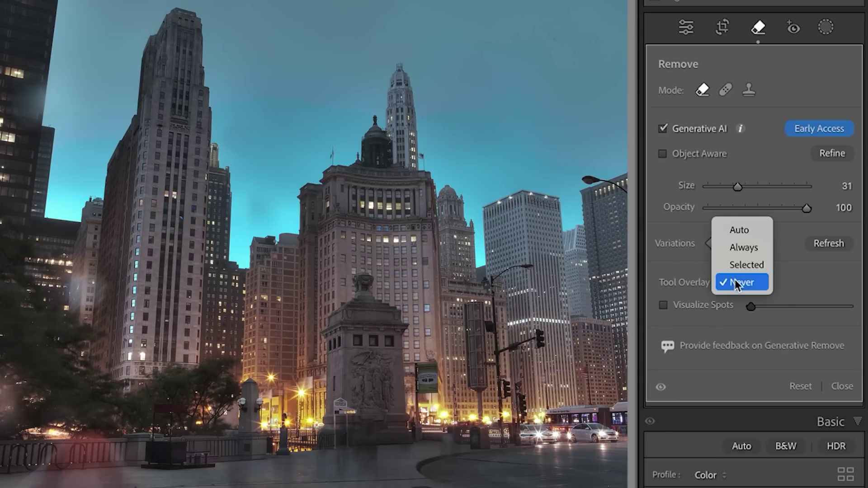
{"action": "left_click", "coordinate": [747, 231]}
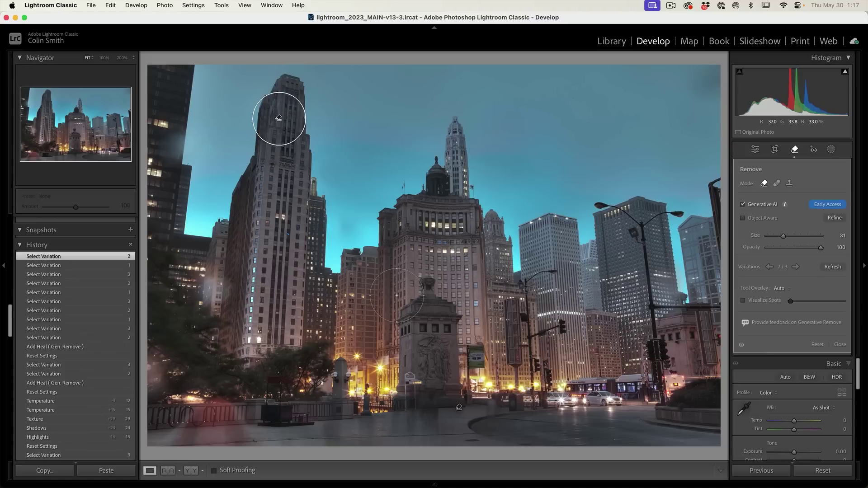
{"action": "left_click_drag", "start_coordinate": [455, 403], "coordinate": [461, 410]}
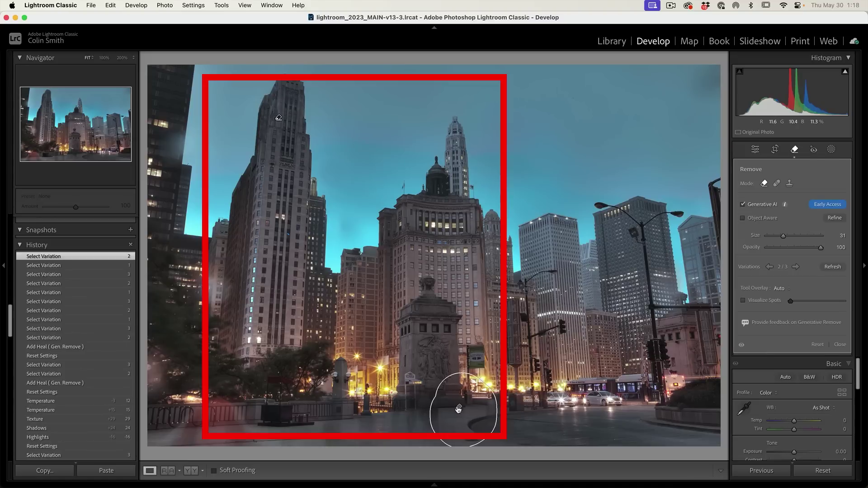
{"action": "left_click", "coordinate": [279, 118]}
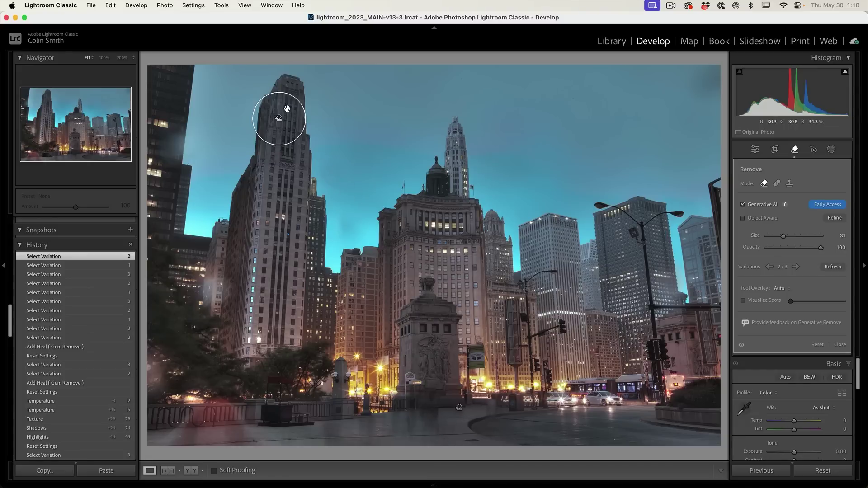
{"action": "left_click", "coordinate": [460, 408]}
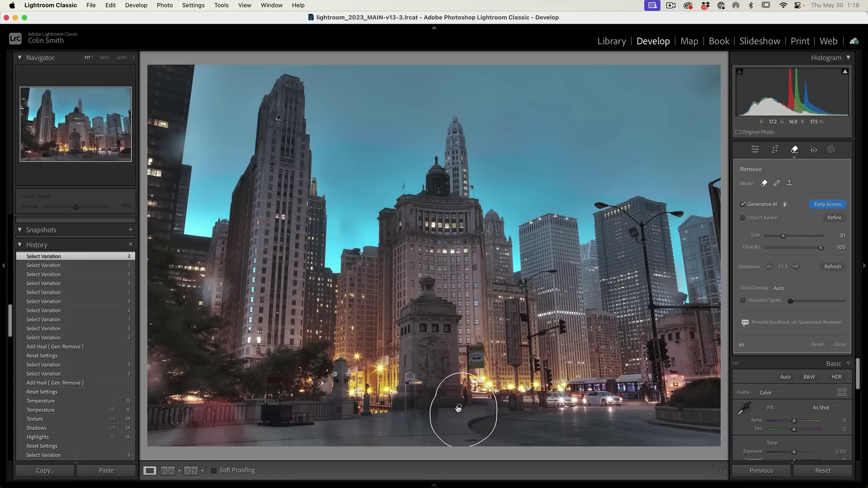
{"action": "left_click", "coordinate": [797, 268]}
{"action": "left_click", "coordinate": [797, 267]}
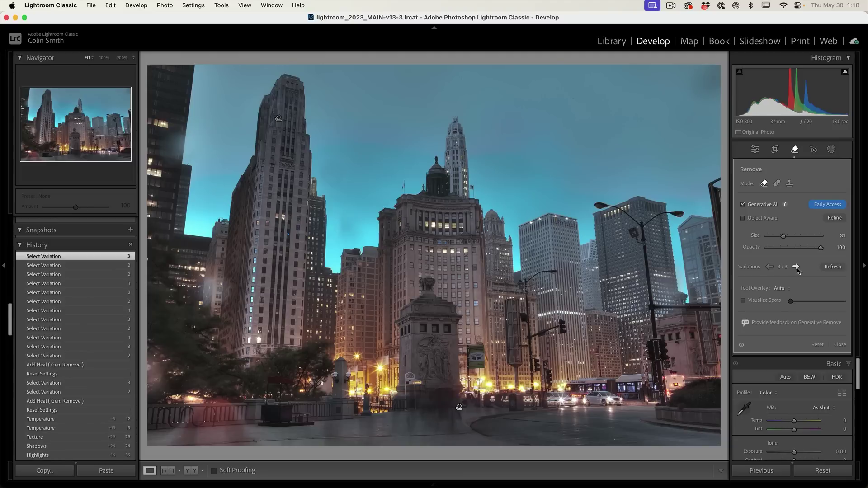
{"action": "left_click", "coordinate": [797, 267]}
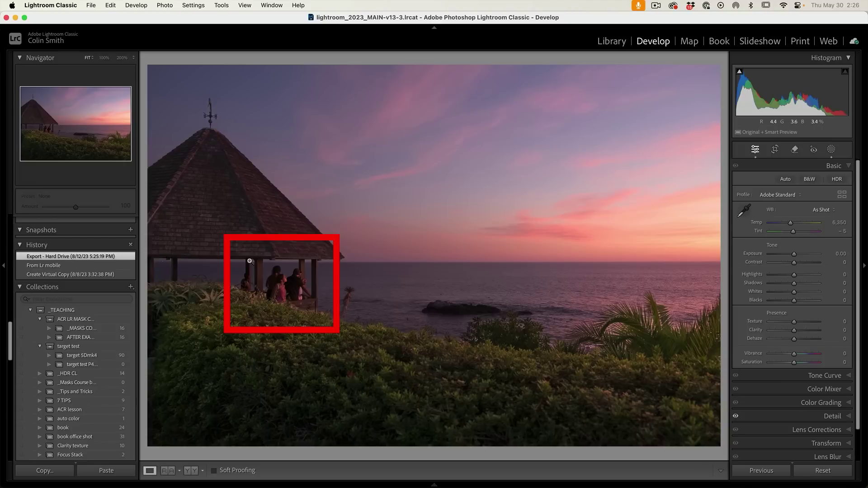
Open Masking on the gazebo sunset photo and collapse the floating Masks panel
{"action": "left_click", "coordinate": [832, 149]}
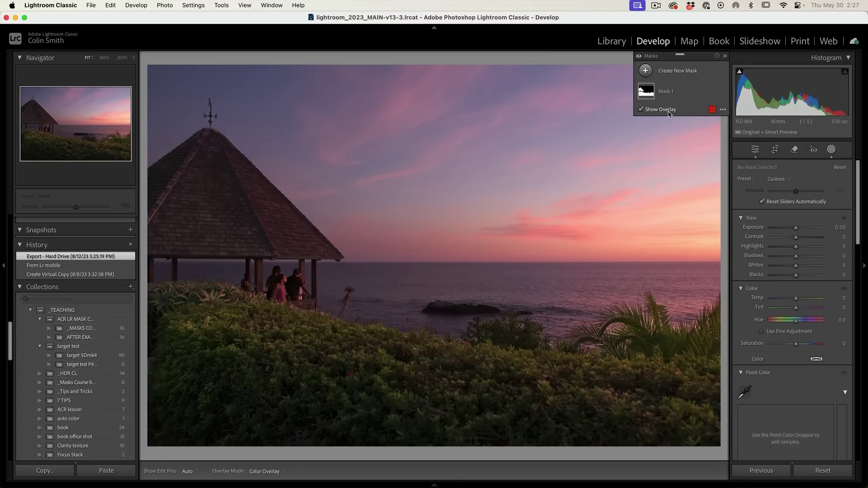
{"action": "left_click", "coordinate": [726, 57]}
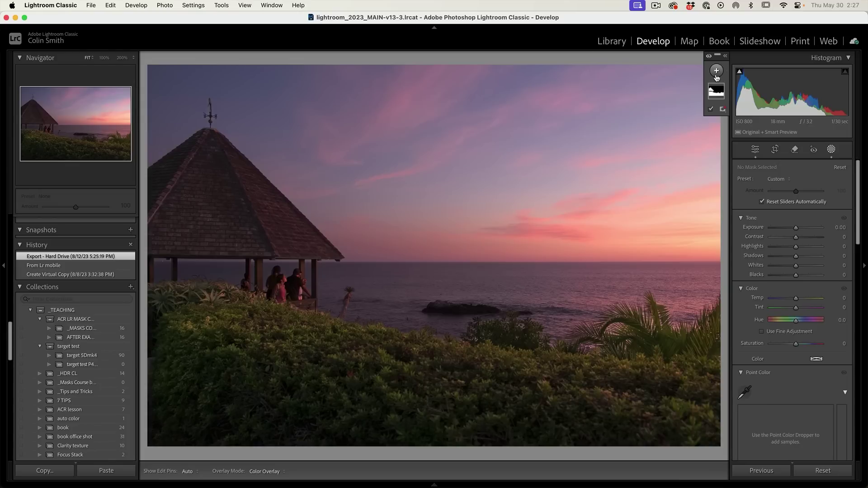
With Object Aware Remove, lasso the people under the gazebo and the one by the pillar, then Apply
{"action": "left_click", "coordinate": [795, 149]}
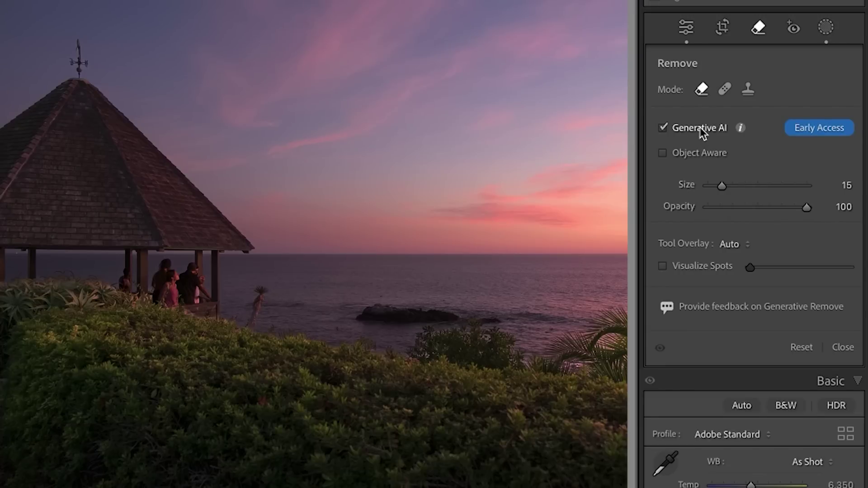
{"action": "left_click", "coordinate": [687, 155]}
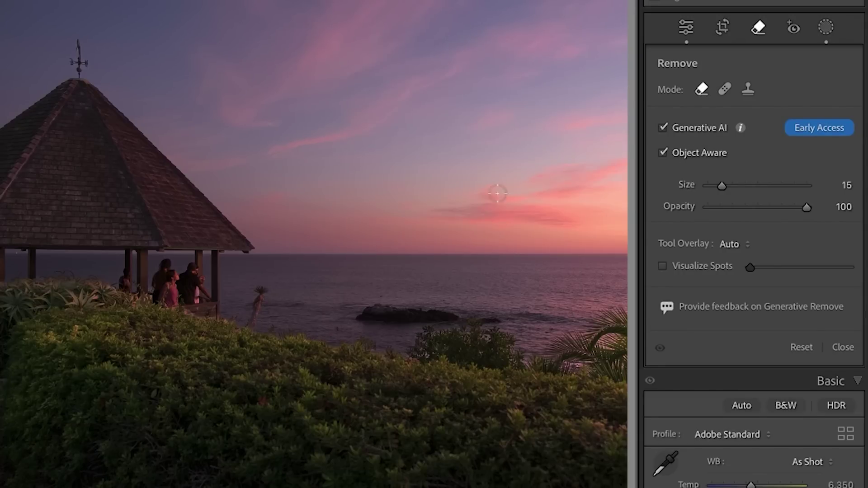
{"action": "mouse_move", "coordinate": [177, 267]}
{"action": "left_mouse_down"}
{"action": "mouse_move", "coordinate": [156, 285]}
{"action": "mouse_move", "coordinate": [184, 288]}
{"action": "left_mouse_up"}
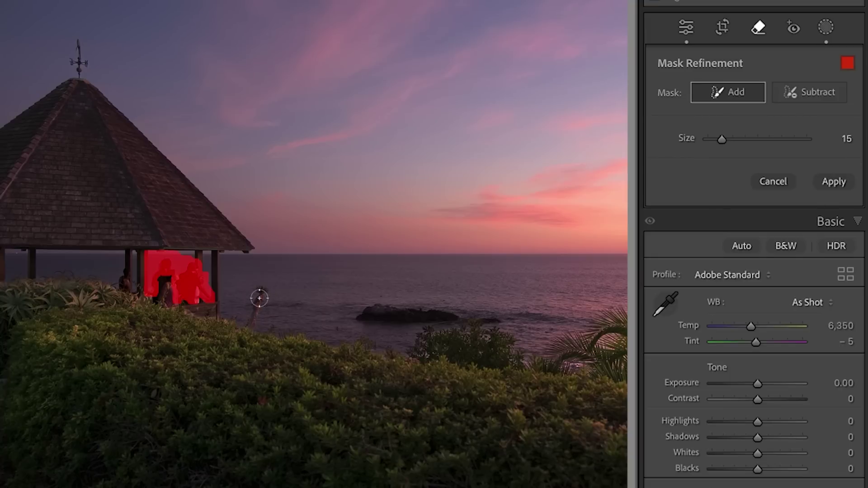
{"action": "mouse_move", "coordinate": [174, 290]}
{"action": "left_mouse_down"}
{"action": "mouse_move", "coordinate": [163, 294]}
{"action": "mouse_move", "coordinate": [193, 295]}
{"action": "left_mouse_up"}
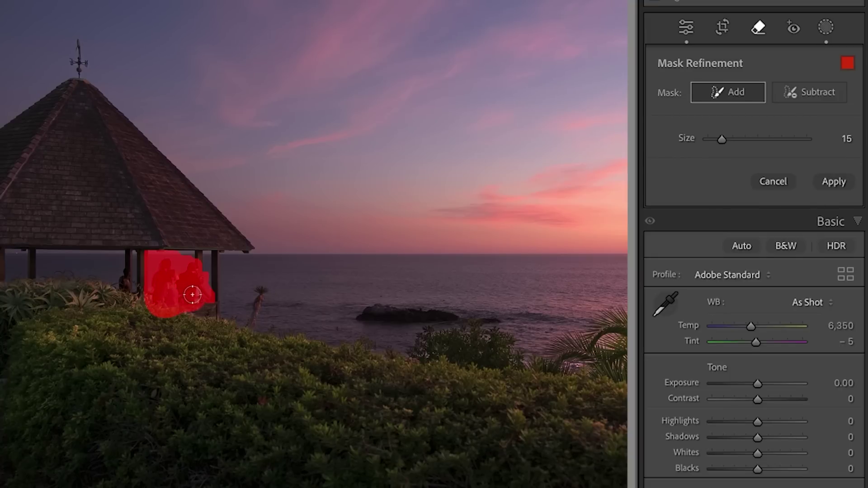
{"action": "left_click", "coordinate": [125, 278]}
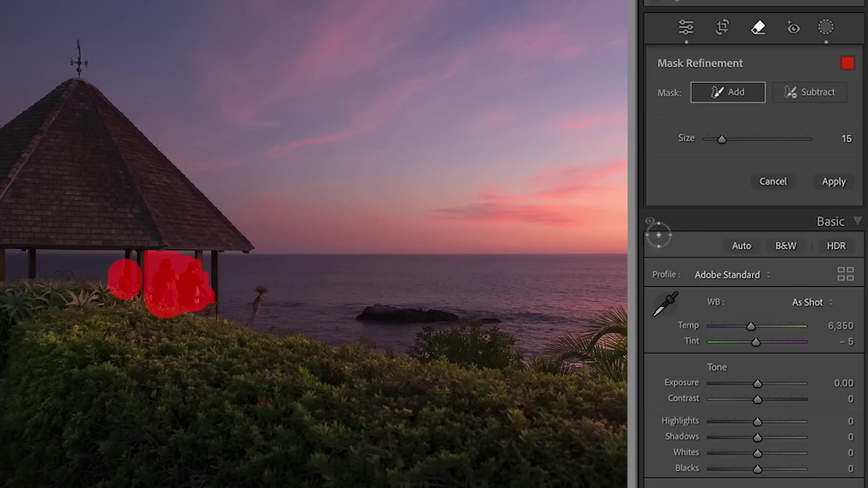
{"action": "left_click", "coordinate": [835, 182]}
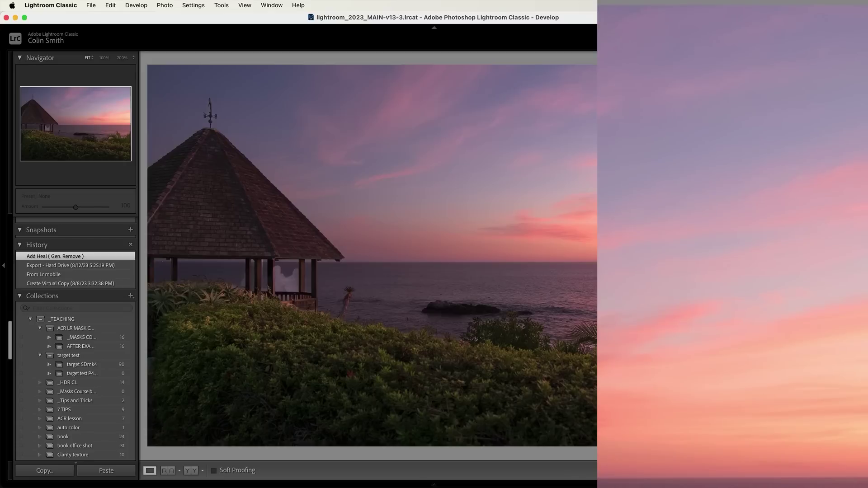
Once the people are removed, reopen the photo's masks with Shift+W
{"action": "key", "text": "shift+w"}
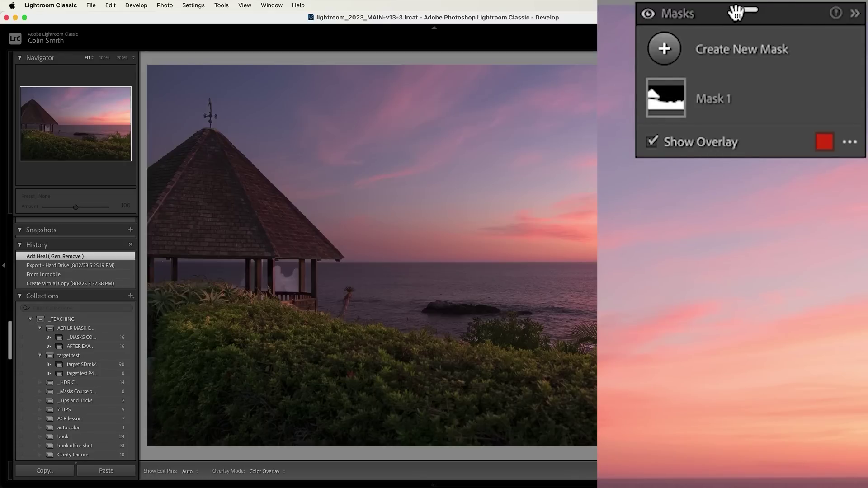
Expand Mask 1 and run Update All Masks from its options menu
{"action": "mouse_move", "coordinate": [795, 102]}
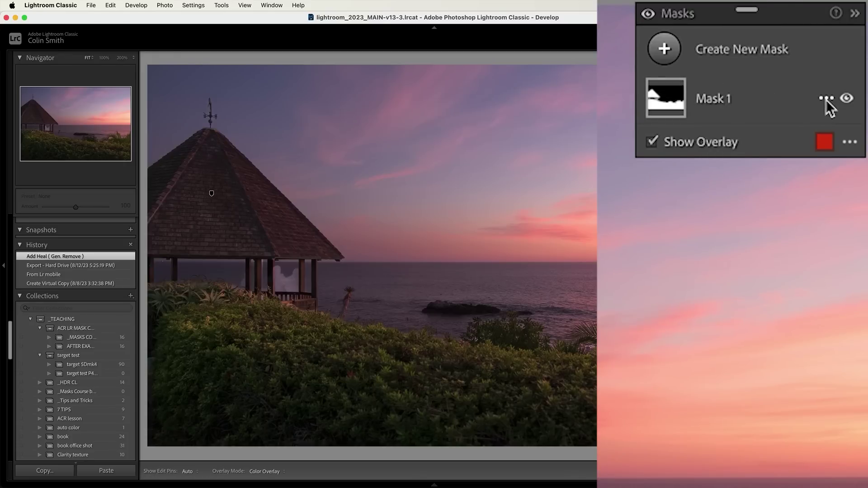
{"action": "left_click", "coordinate": [745, 102]}
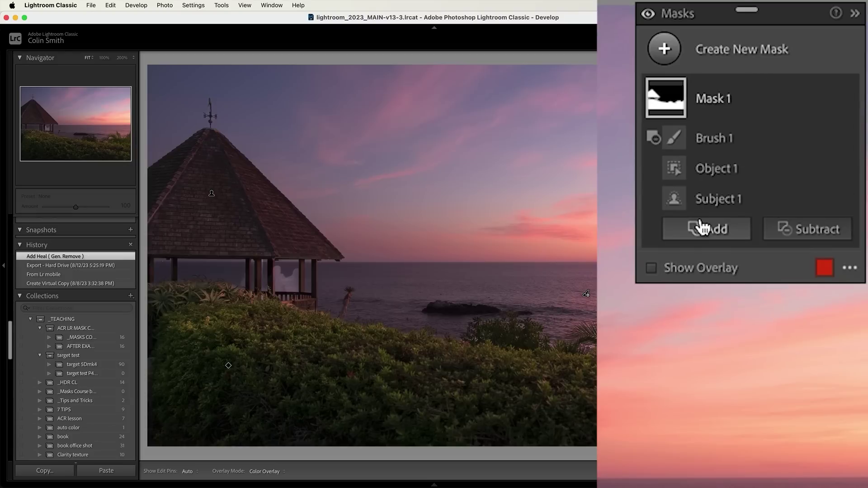
{"action": "left_click", "coordinate": [825, 99]}
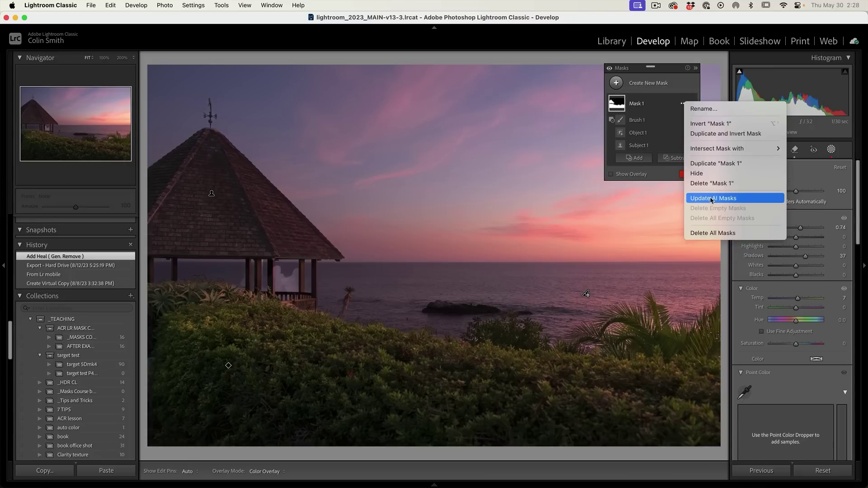
{"action": "left_click", "coordinate": [711, 199]}
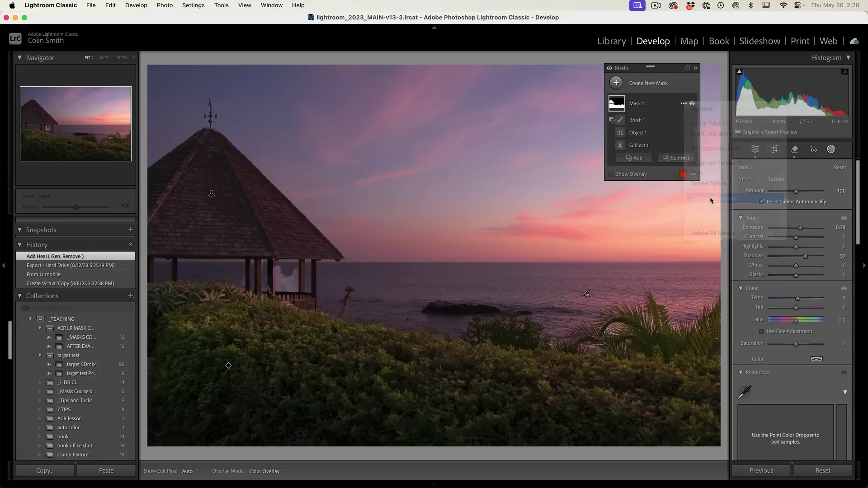